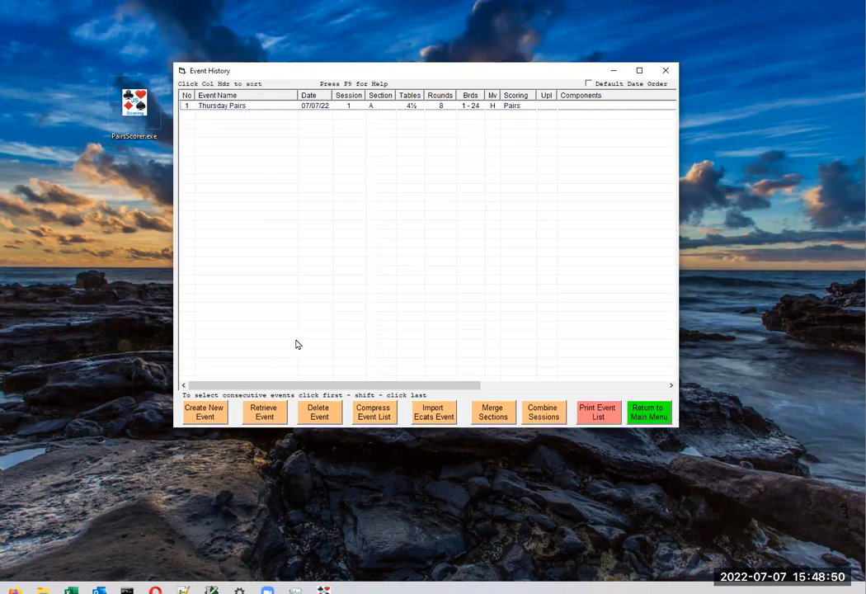
Step: Delete the existing Thursday Pairs event from the event history
{"action": "left_click", "coordinate": [272, 106]}
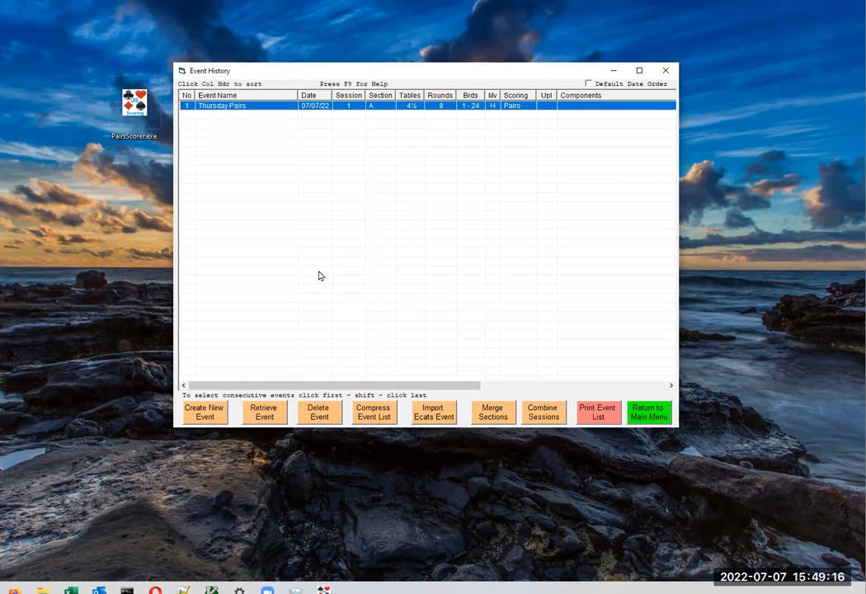
{"action": "left_click", "coordinate": [320, 415]}
{"action": "left_click", "coordinate": [399, 321]}
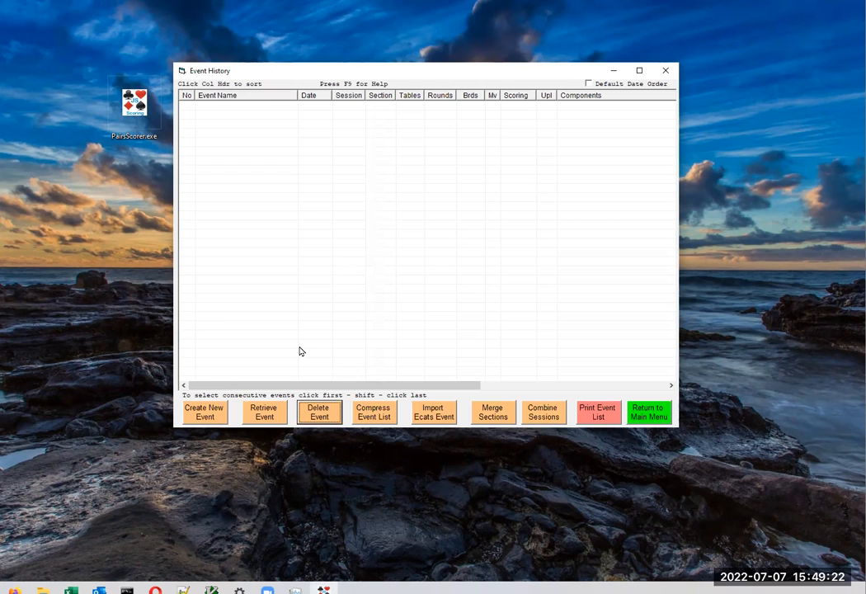
Step: Create a new event, accepting the prefilled Thursday Pairs club and event details
{"action": "left_click", "coordinate": [202, 414]}
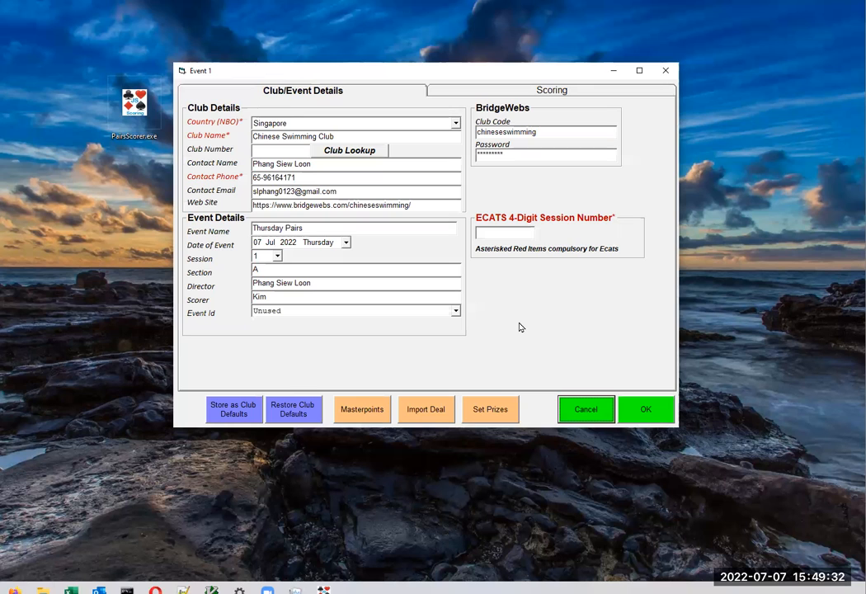
{"action": "left_click", "coordinate": [649, 411]}
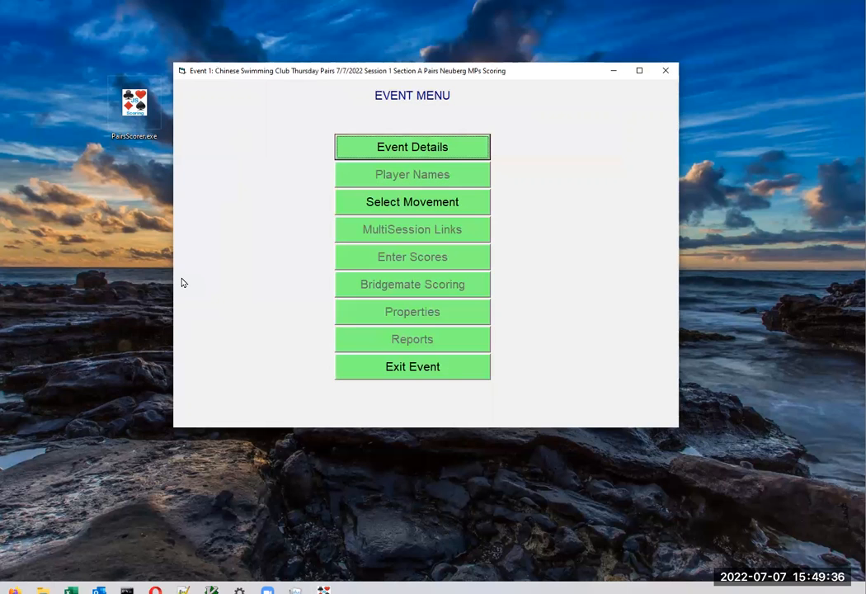
Step: Start selecting a movement for the event and set the number of tables to 5
{"action": "left_click", "coordinate": [428, 207]}
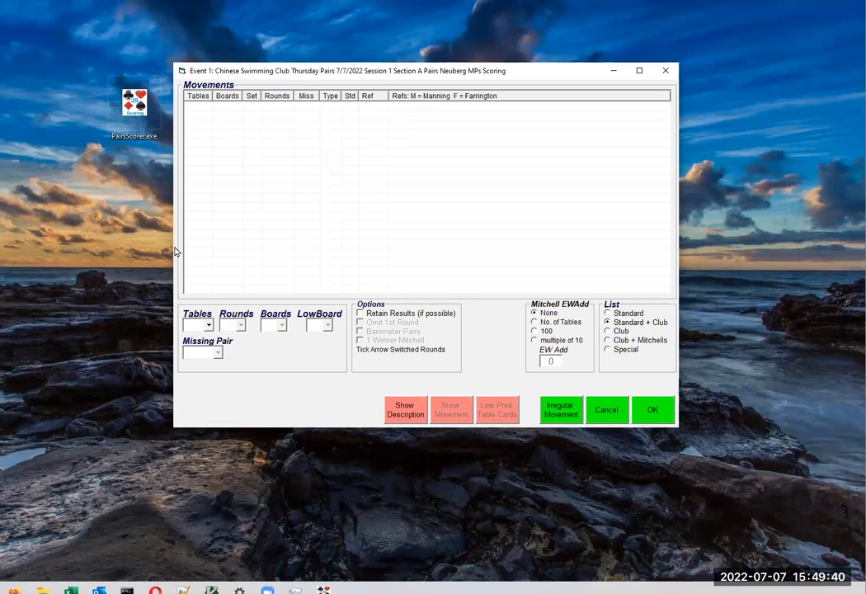
{"action": "left_click", "coordinate": [208, 326]}
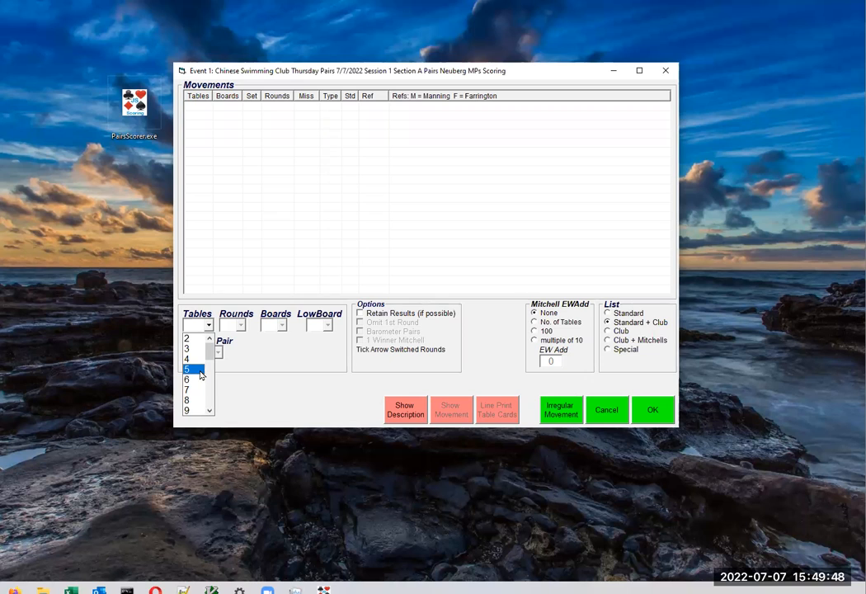
{"action": "left_click", "coordinate": [200, 375]}
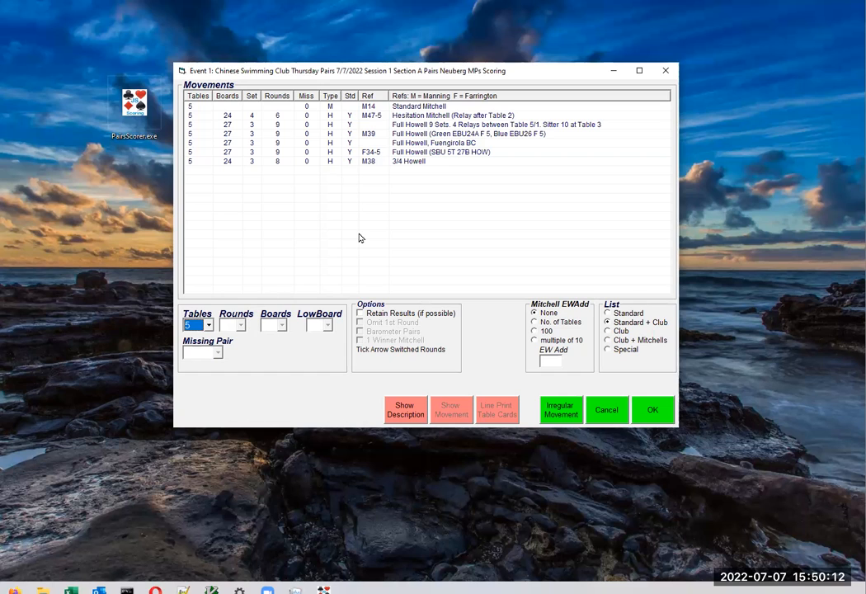
Step: Review the table movement cards of the 24-board, 8-round 3/4 Howell (M38)
{"action": "left_click", "coordinate": [241, 163]}
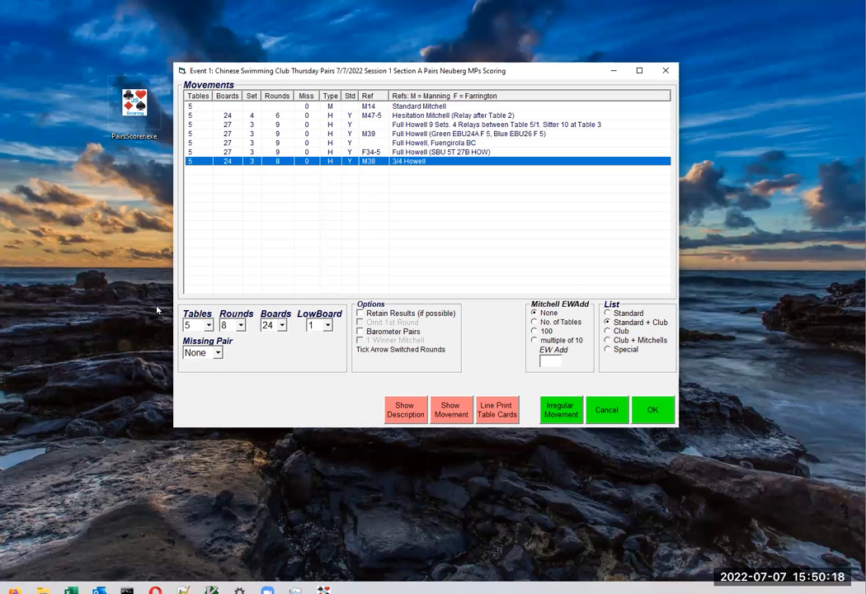
{"action": "left_click", "coordinate": [452, 412]}
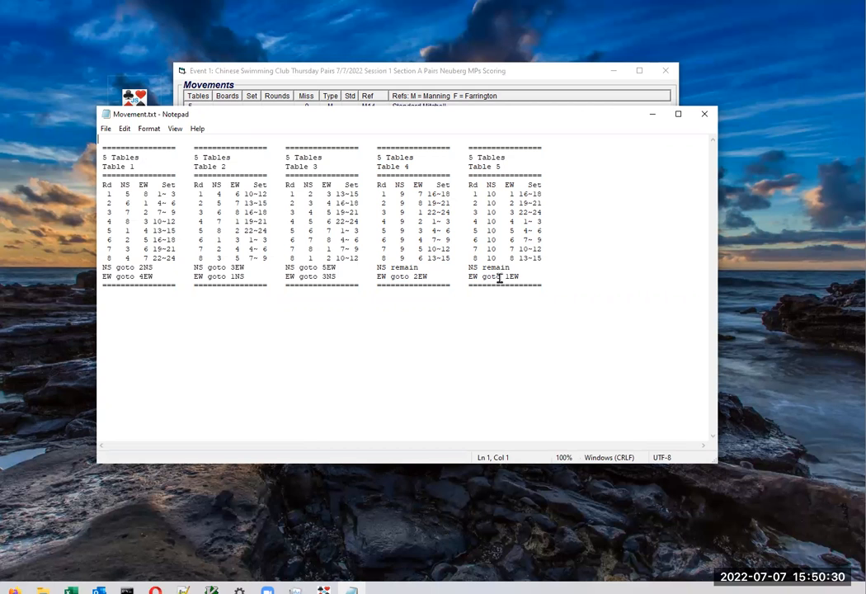
{"action": "left_click", "coordinate": [704, 114]}
Step: Review the table movement cards of the 27-board, 9-round Full Howell (SBU 5T 27B HOW) for comparison
{"action": "left_click", "coordinate": [278, 152]}
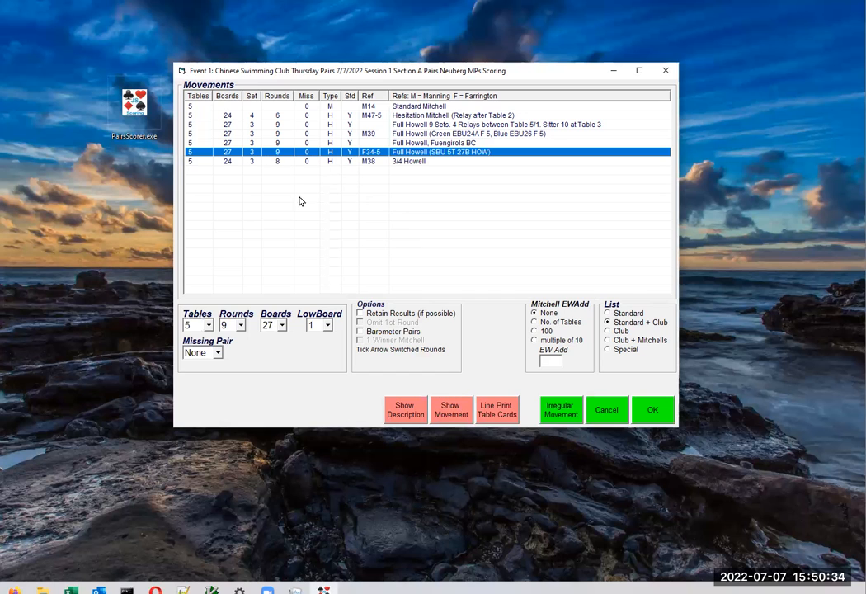
{"action": "left_click", "coordinate": [451, 411]}
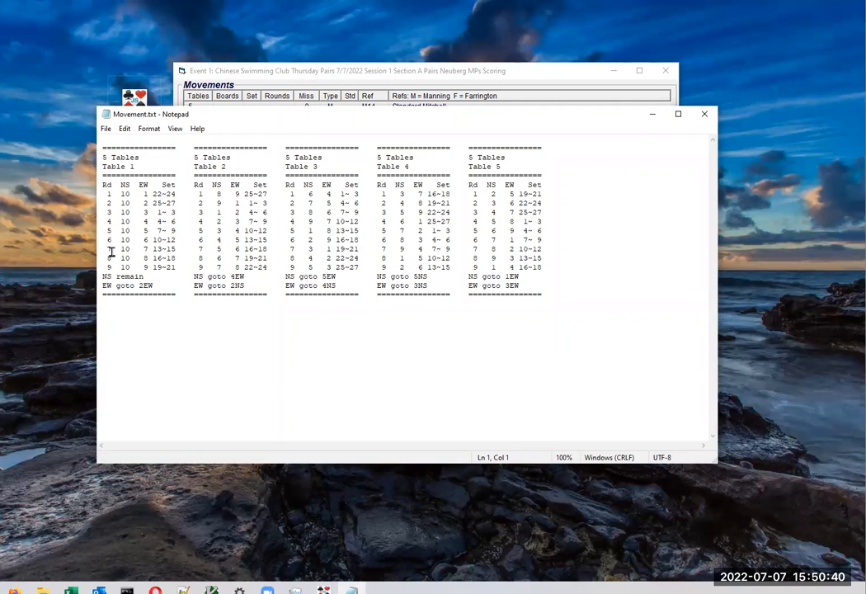
{"action": "left_click", "coordinate": [702, 115]}
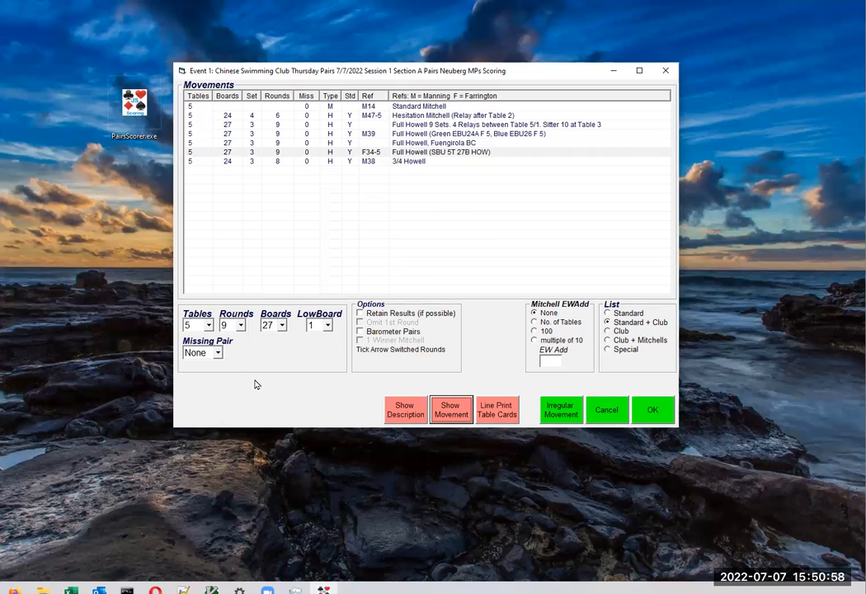
{"action": "left_click", "coordinate": [218, 353]}
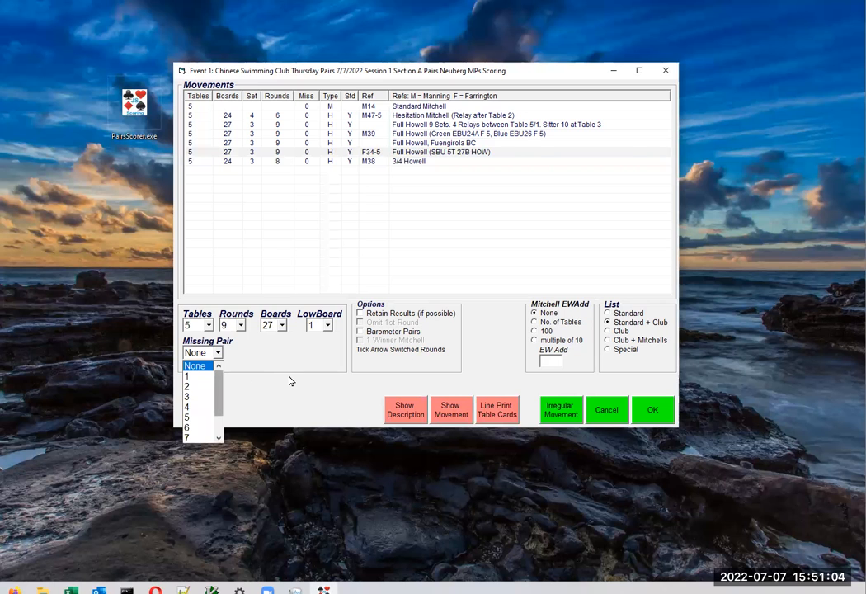
{"action": "left_click", "coordinate": [464, 417]}
{"action": "left_click", "coordinate": [464, 418]}
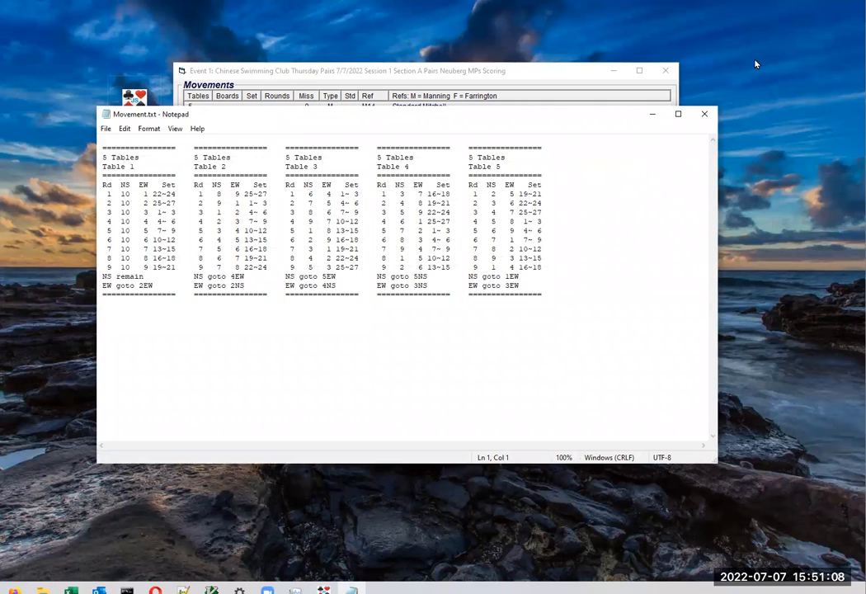
{"action": "left_click", "coordinate": [701, 120]}
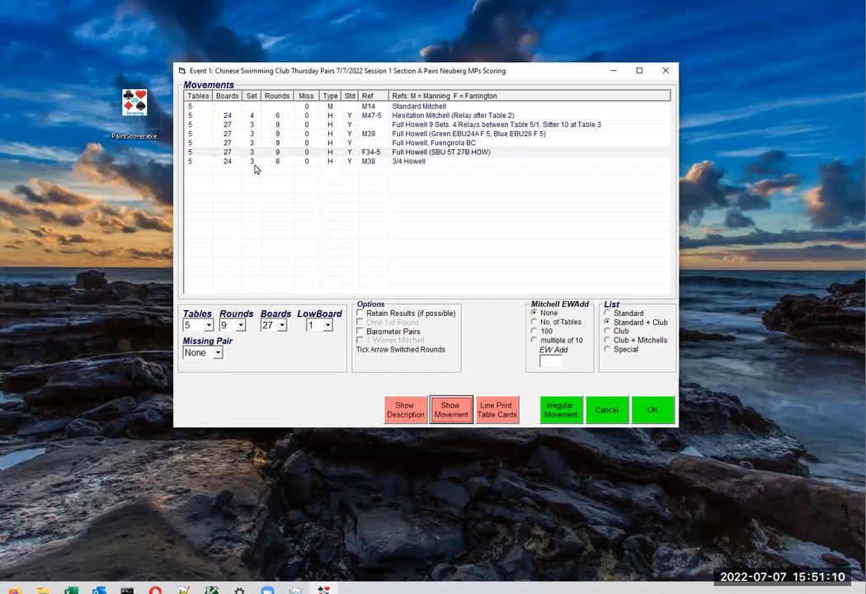
Step: Choose the 3/4 Howell (M38) with 8 rounds and 24 boards as the movement and check its table cards
{"action": "left_click", "coordinate": [254, 162]}
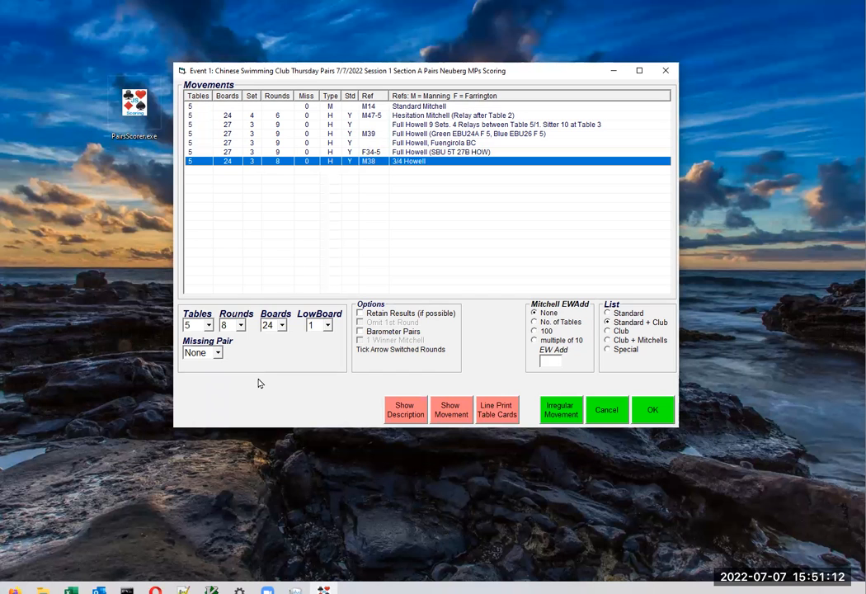
{"action": "left_click", "coordinate": [451, 410]}
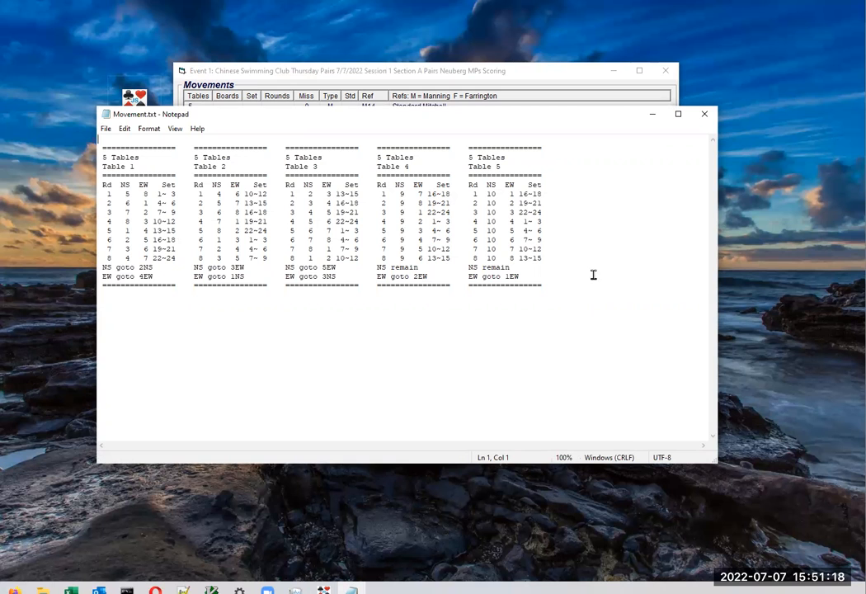
{"action": "left_click", "coordinate": [705, 114]}
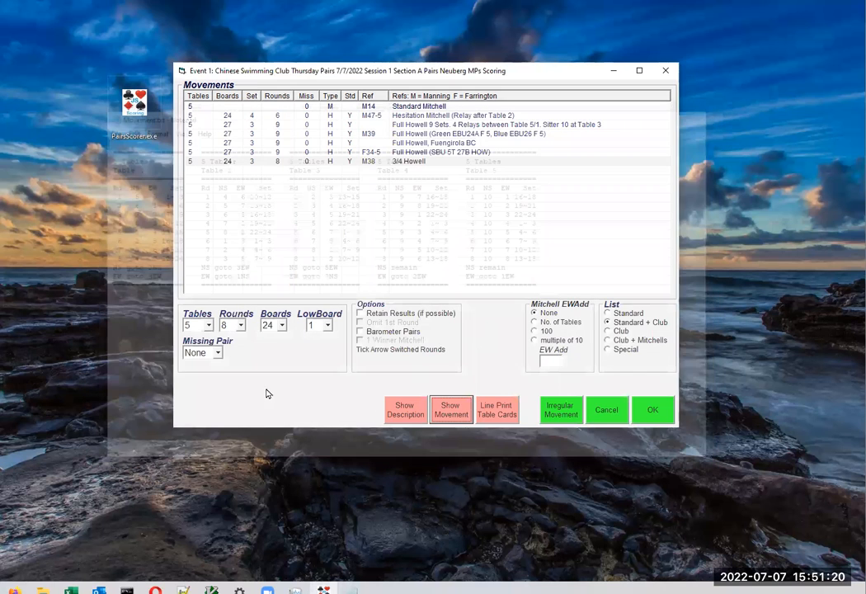
Step: Try pair 1 as the missing pair and examine the resulting table movement cards
{"action": "left_click", "coordinate": [217, 353]}
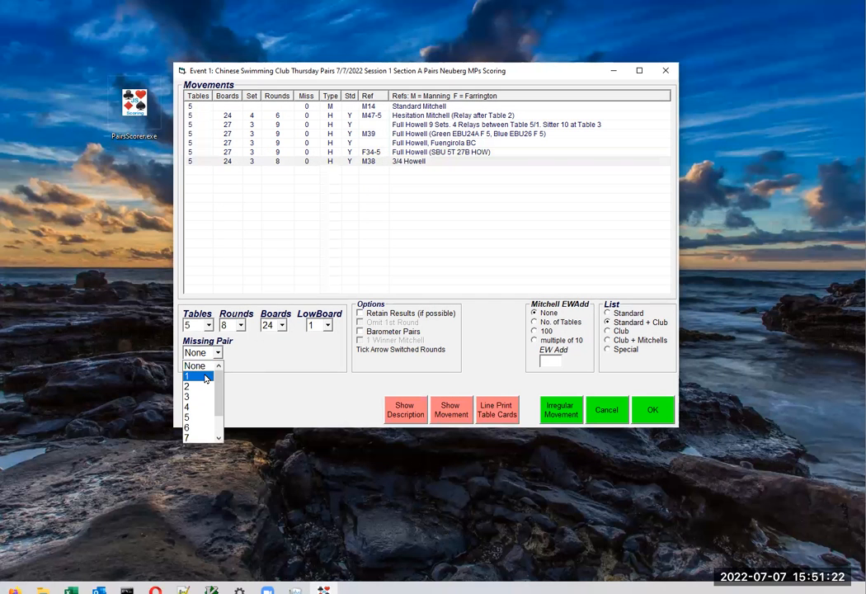
{"action": "left_click", "coordinate": [206, 377]}
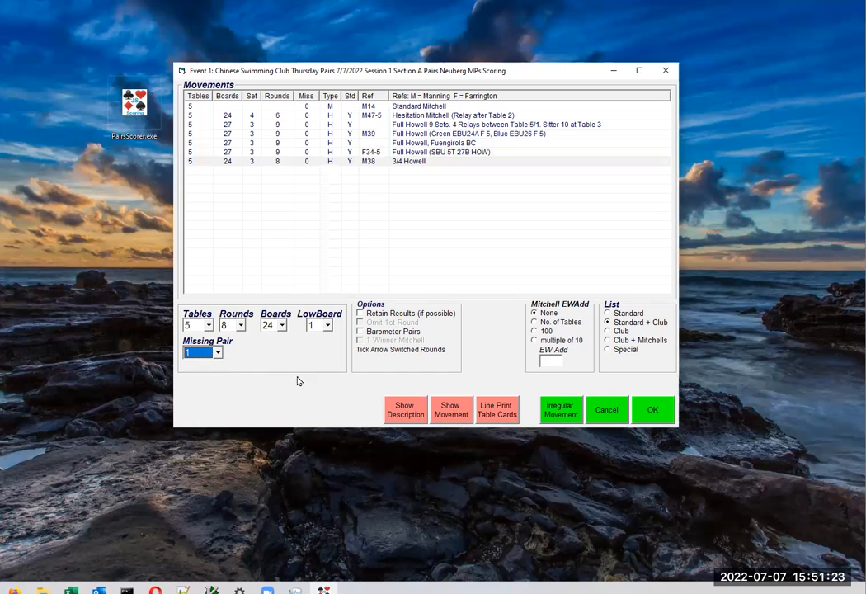
{"action": "left_click", "coordinate": [458, 417]}
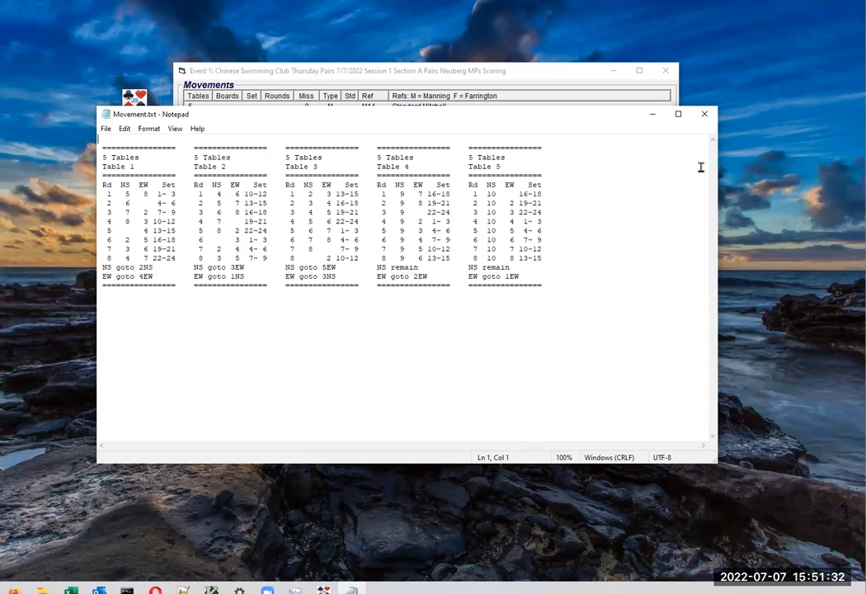
{"action": "left_click", "coordinate": [709, 115]}
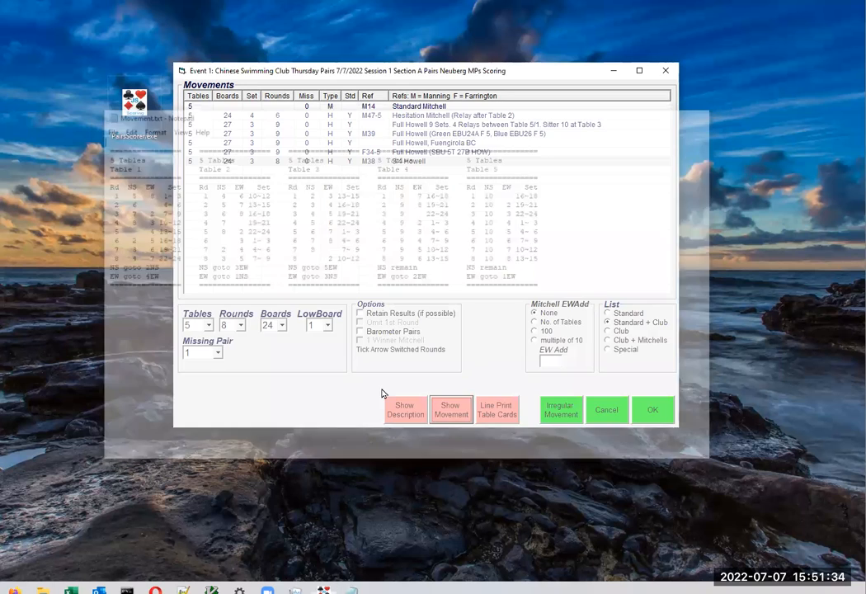
Step: Set the missing pair of the 3/4 Howell movement to 10
{"action": "left_click", "coordinate": [217, 353]}
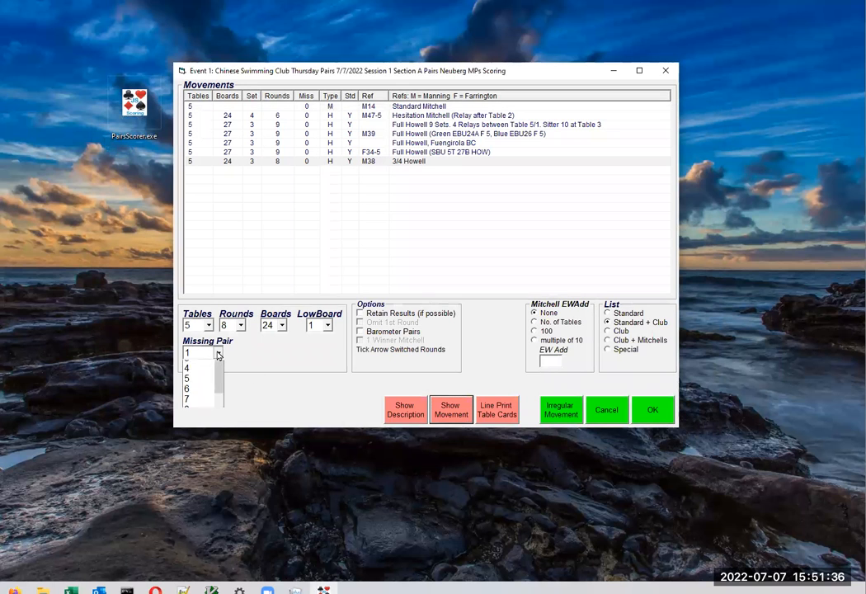
{"action": "scroll", "coordinate": [210, 396], "scroll_direction": "down", "scroll_amount": 1}
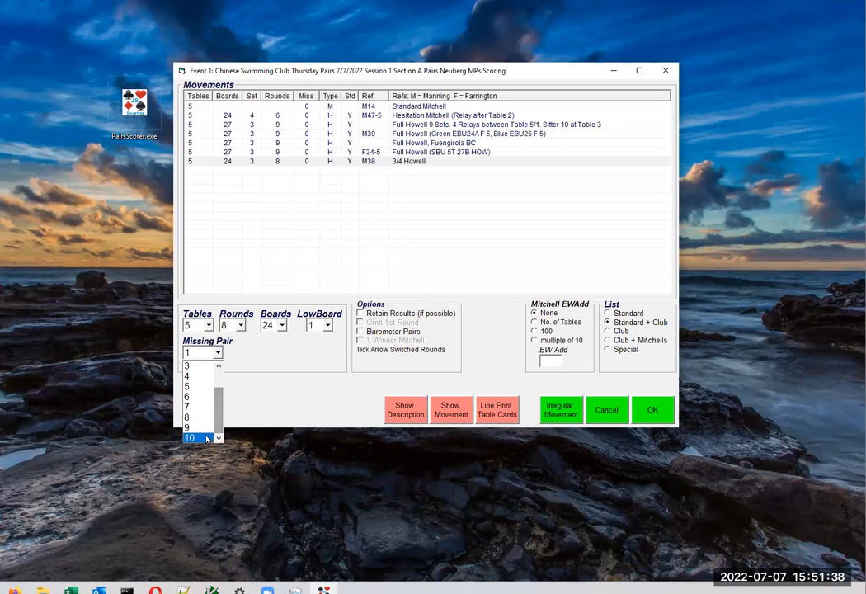
{"action": "left_click", "coordinate": [202, 437]}
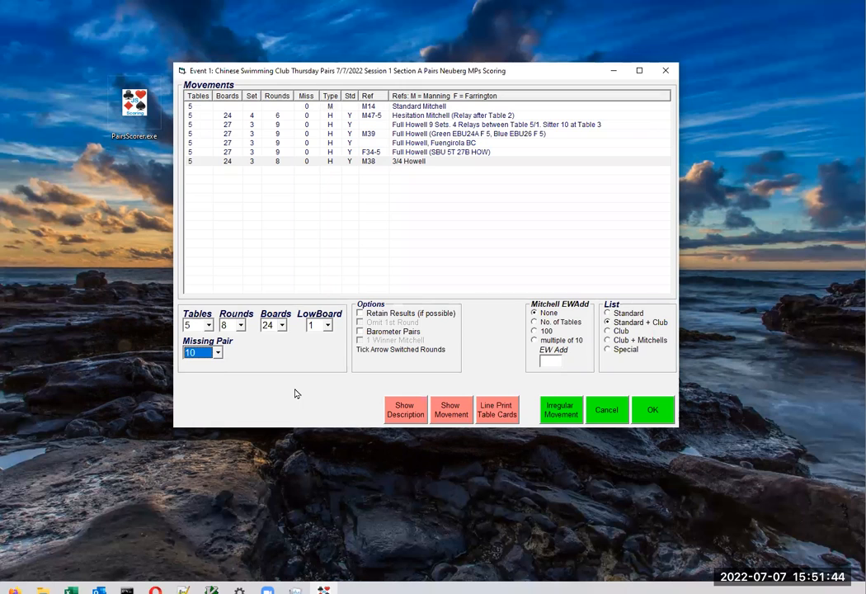
{"action": "left_click", "coordinate": [218, 352]}
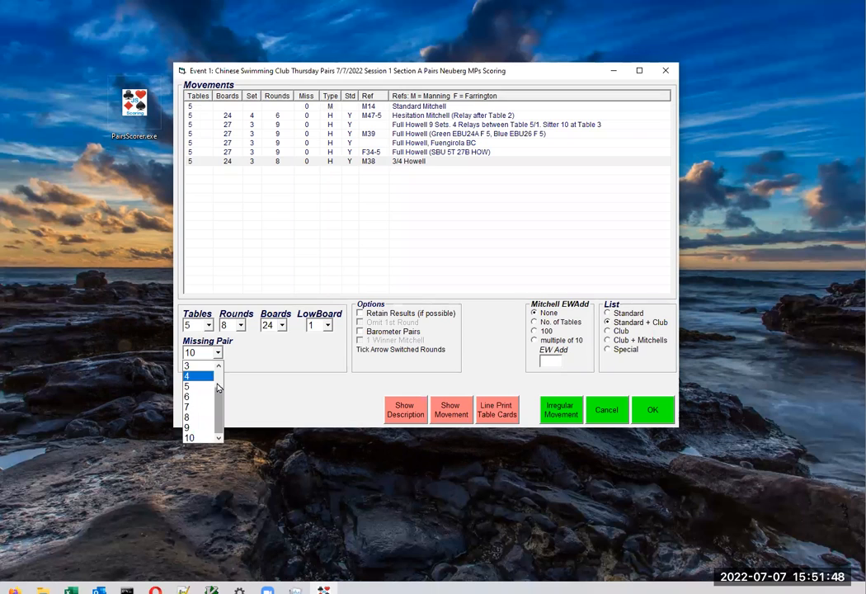
{"action": "scroll", "coordinate": [218, 370], "scroll_direction": "up", "scroll_amount": 1}
{"action": "left_click", "coordinate": [219, 353]}
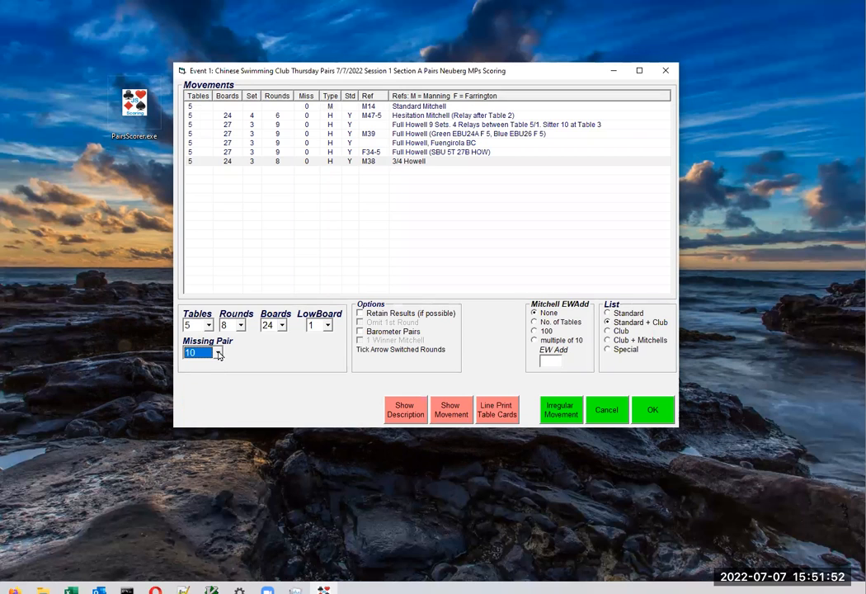
{"action": "left_click", "coordinate": [219, 353]}
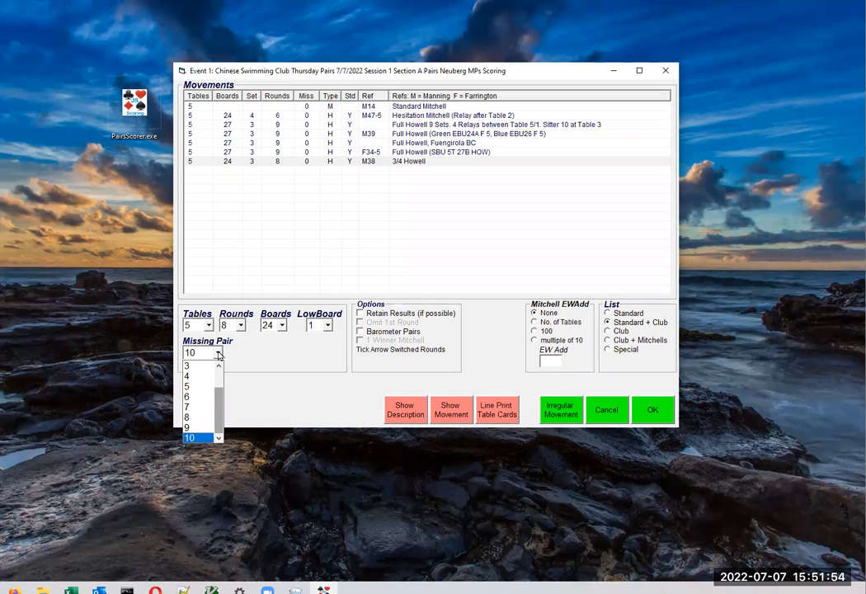
{"action": "left_click", "coordinate": [218, 353]}
{"action": "left_click", "coordinate": [219, 353]}
{"action": "left_click", "coordinate": [206, 443]}
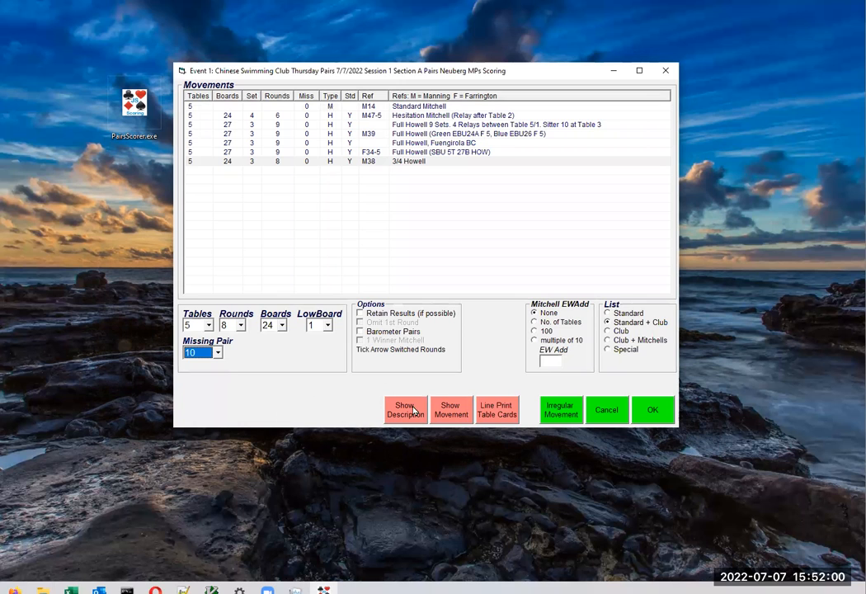
Step: Check the table movement cards with pair 10 missing, and confirm the 3/4 Howell movement for the event
{"action": "left_click", "coordinate": [452, 413]}
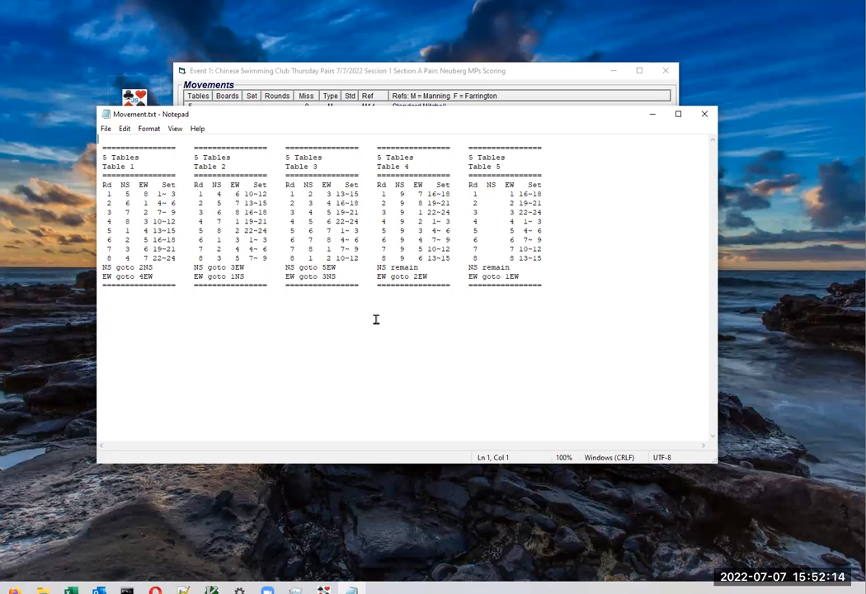
{"action": "left_click", "coordinate": [706, 114]}
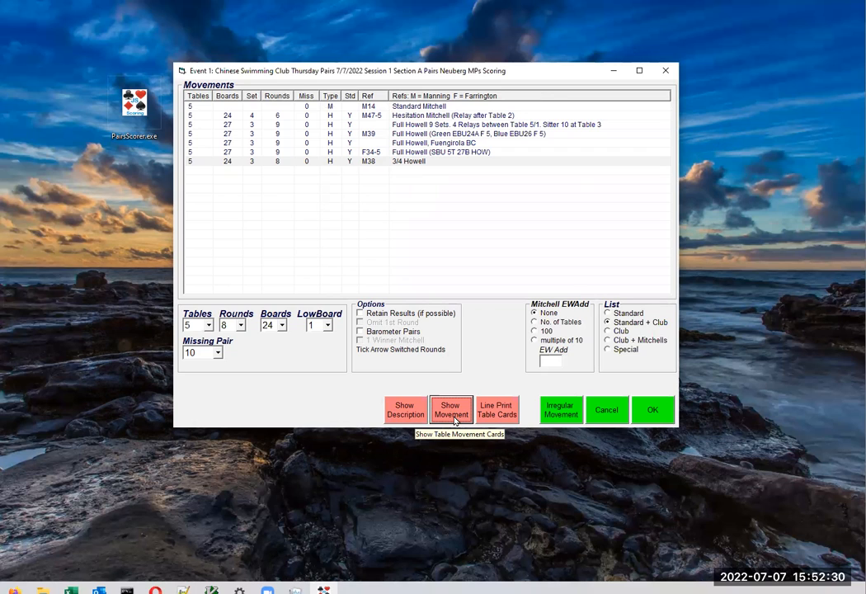
{"action": "left_click", "coordinate": [660, 414]}
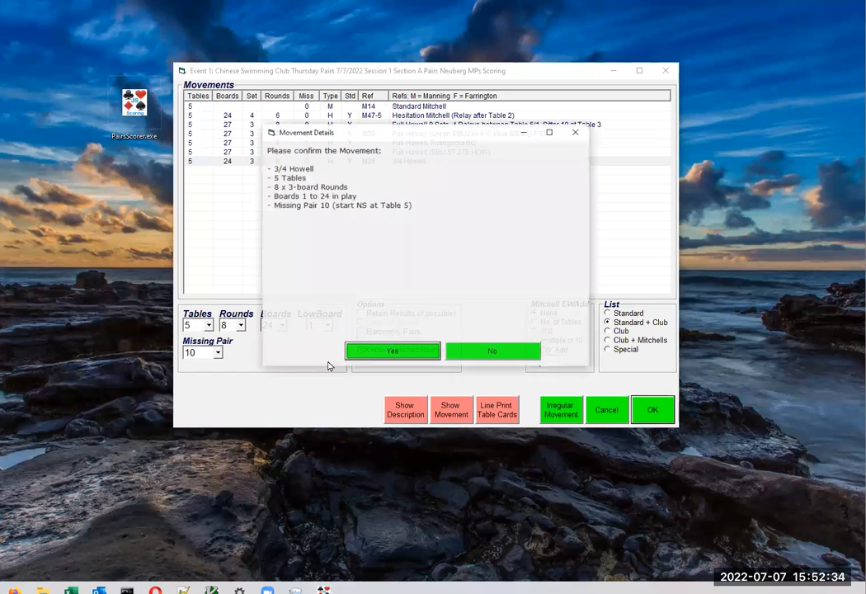
{"action": "left_click", "coordinate": [410, 355]}
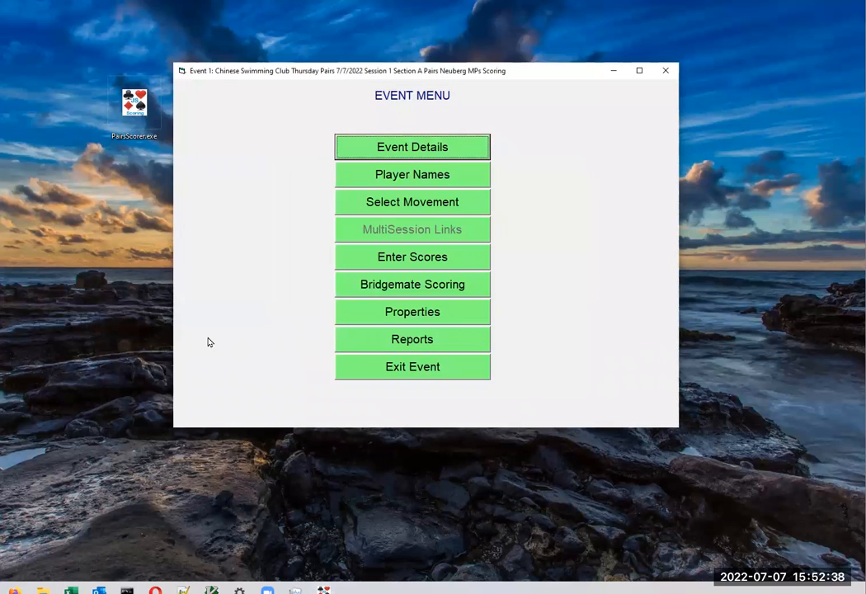
Step: Open Bridgemate scoring for the event and enable the Reset Server option
{"action": "left_click", "coordinate": [411, 286]}
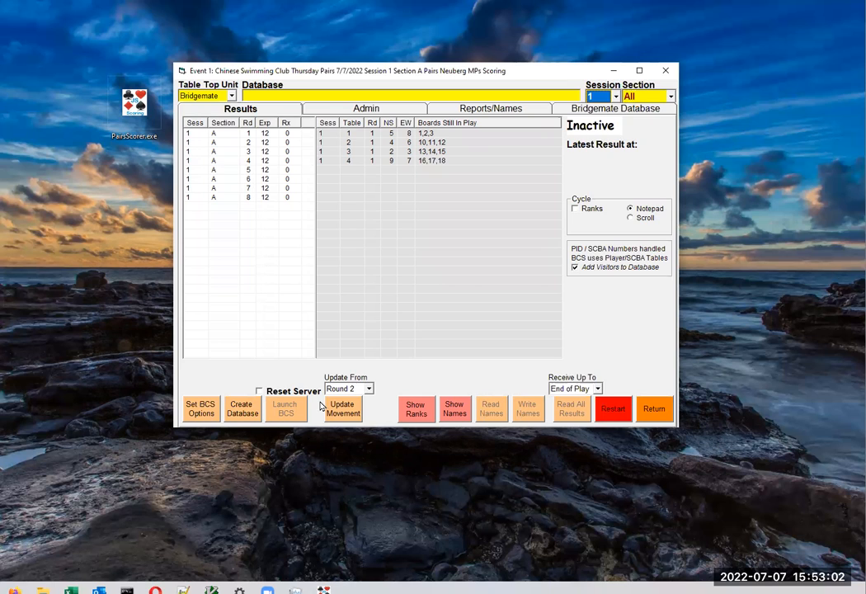
{"action": "left_click", "coordinate": [283, 394]}
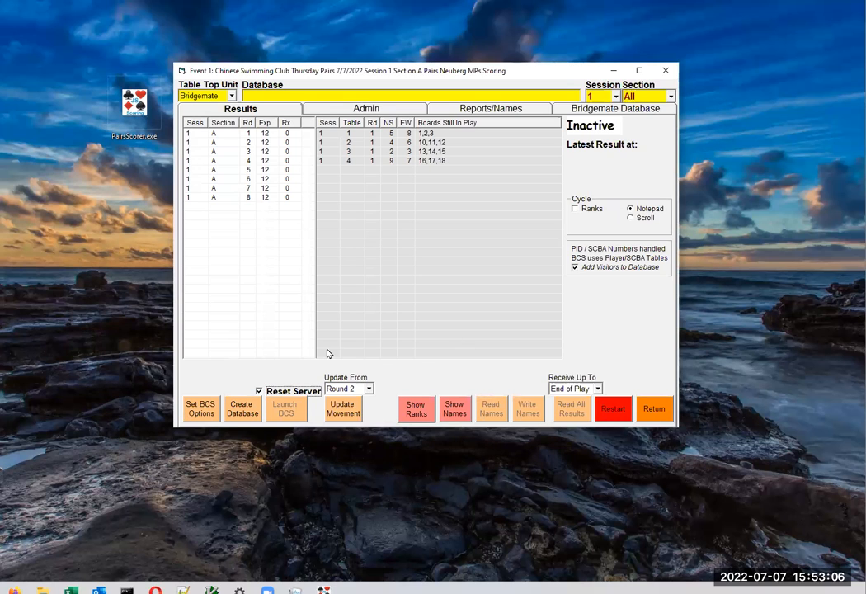
Step: Restart the event's Bridgemate scoring and create its database, starting a new Session 1 instead of resuming the existing one
{"action": "left_click", "coordinate": [619, 411]}
{"action": "left_click", "coordinate": [442, 327]}
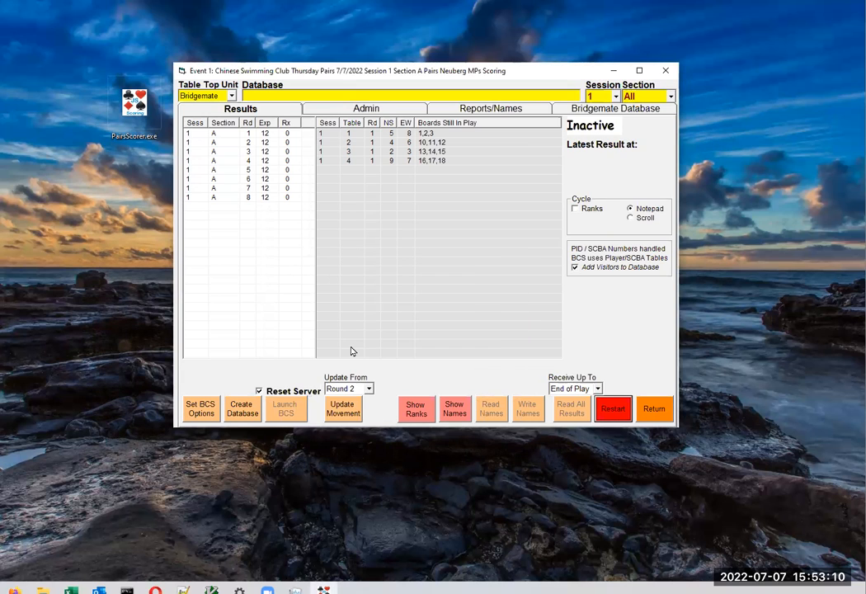
{"action": "left_click", "coordinate": [237, 415]}
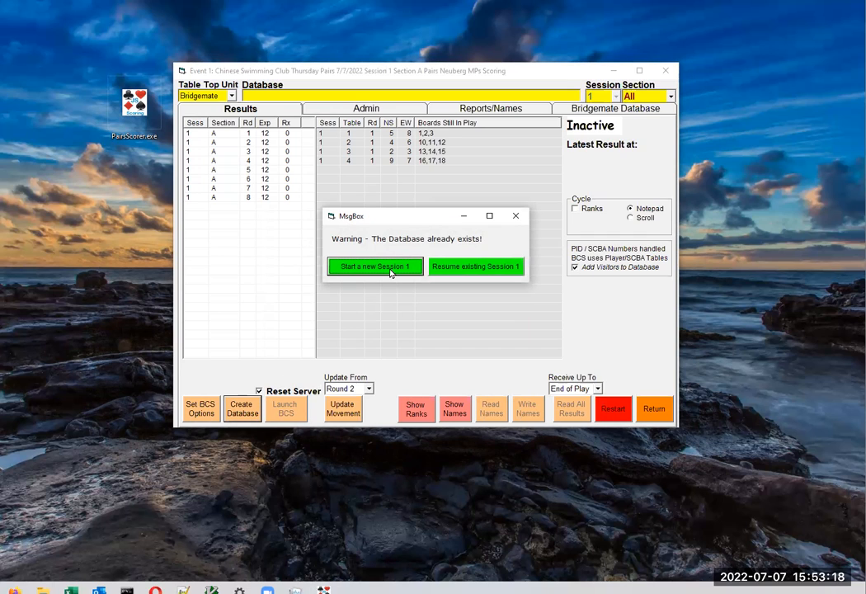
{"action": "left_click", "coordinate": [391, 267]}
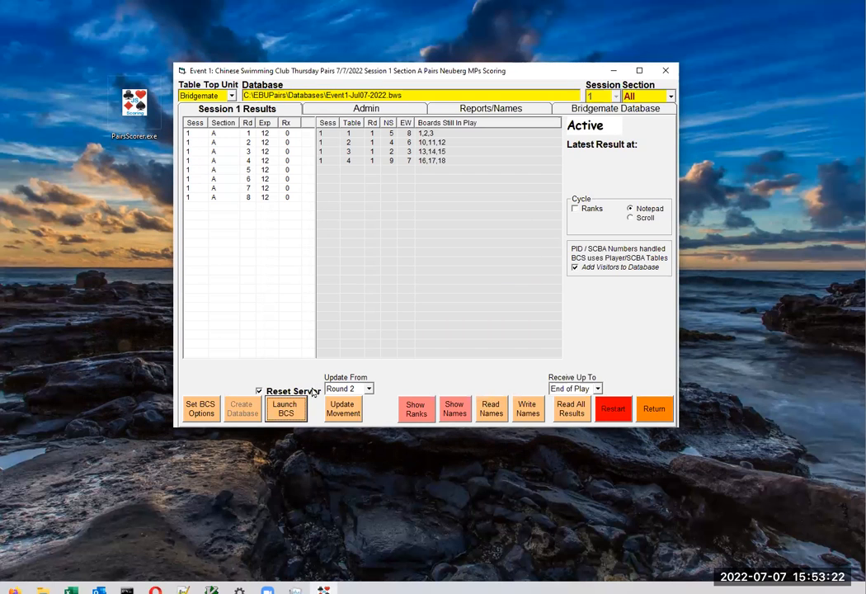
Step: Launch the Bridgemate Control Software with a server reset for Session 1, and display its list of players by table
{"action": "left_click", "coordinate": [286, 409]}
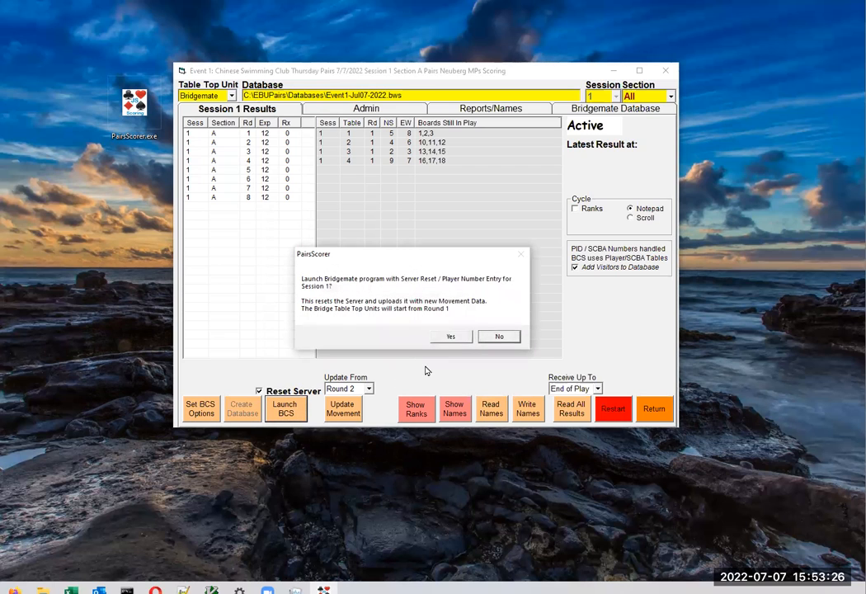
{"action": "left_click", "coordinate": [452, 337]}
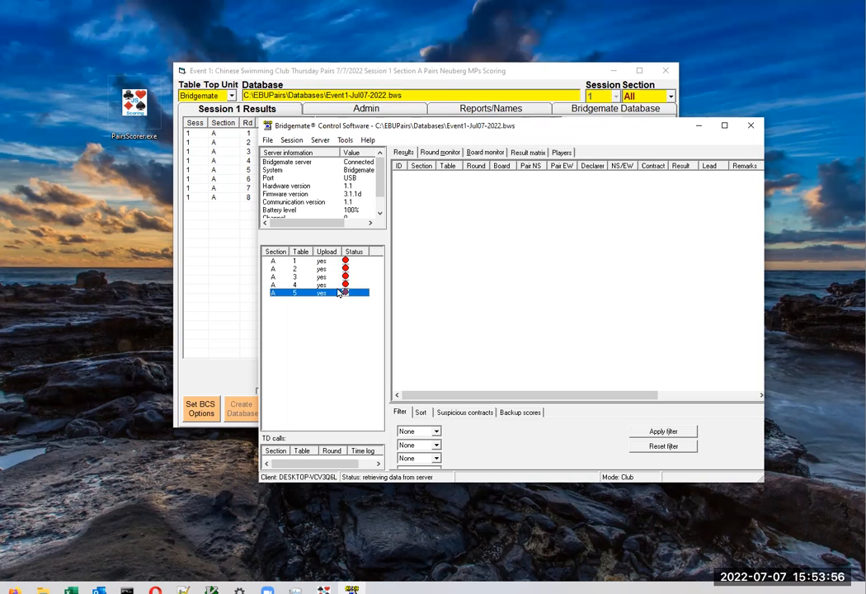
{"action": "left_click", "coordinate": [562, 152]}
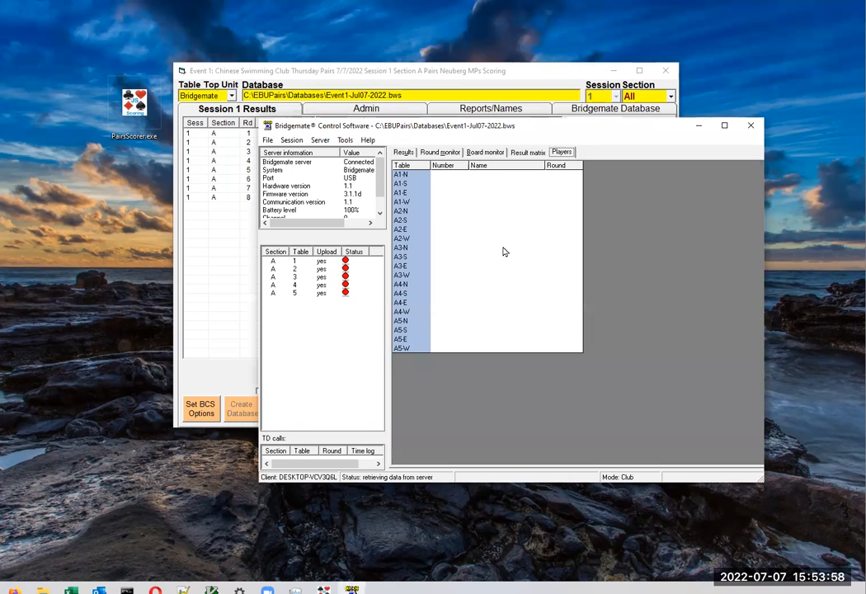